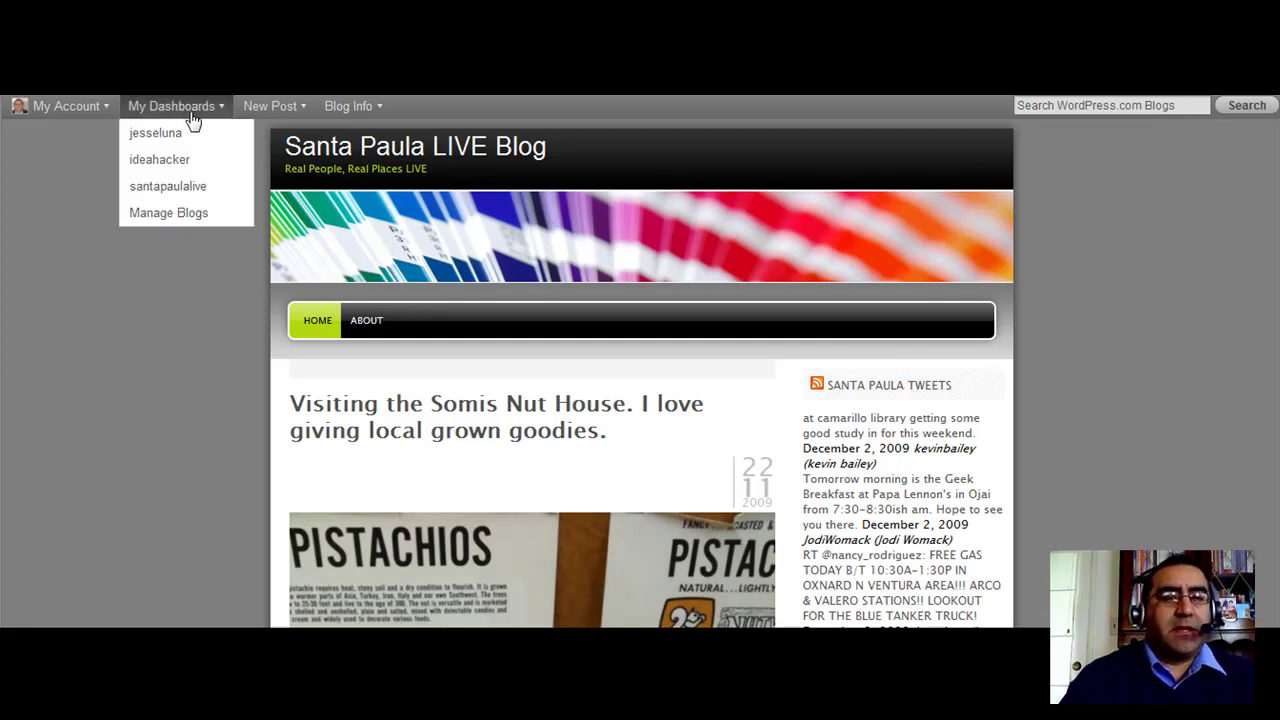
Go to the santapaulalive blog's dashboard and open its Appearance settings.
{"action": "left_click", "coordinate": [167, 188]}
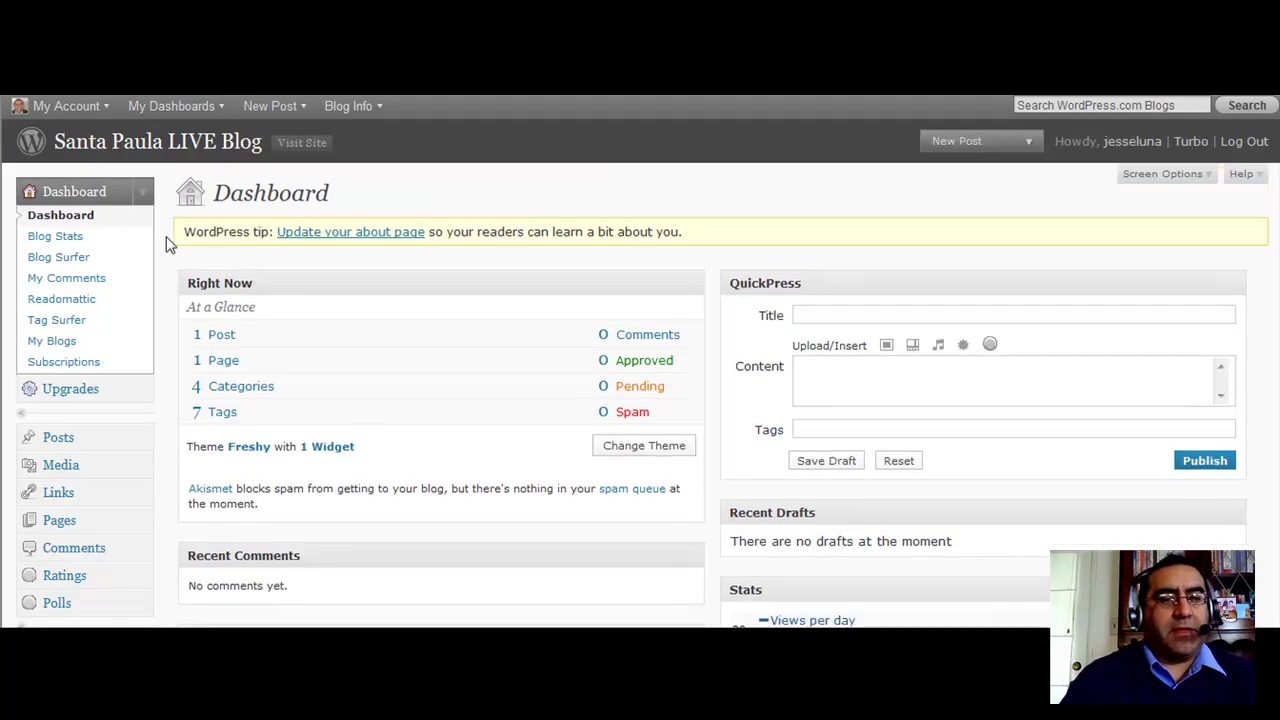
{"action": "scroll", "coordinate": [168, 245], "scroll_direction": "down", "scroll_amount": 3}
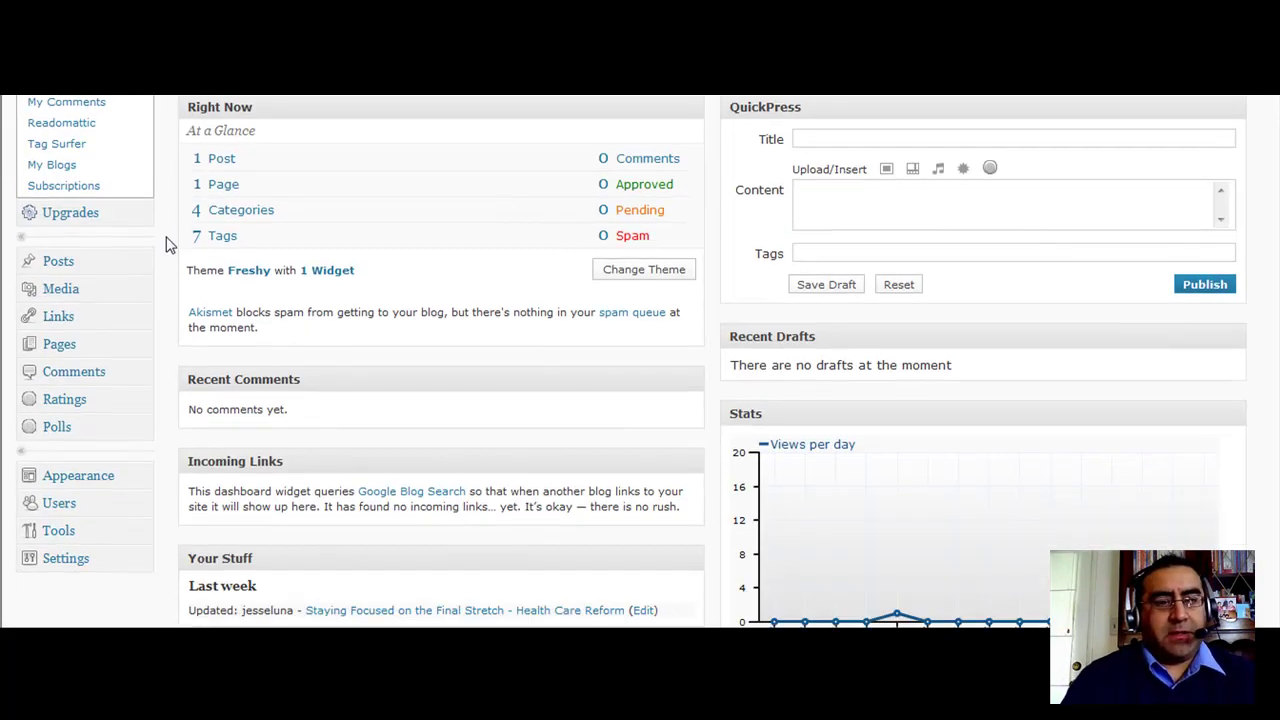
{"action": "scroll", "coordinate": [168, 245], "scroll_direction": "down", "scroll_amount": 4}
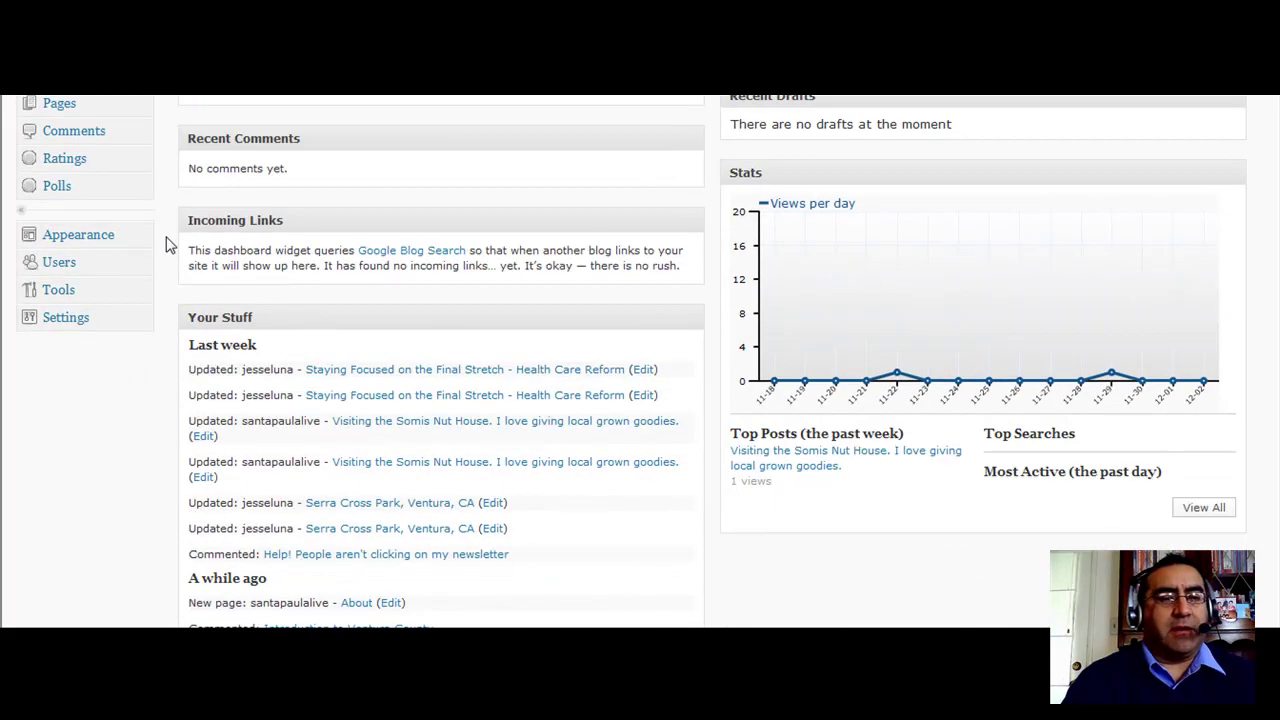
{"action": "left_click", "coordinate": [90, 240]}
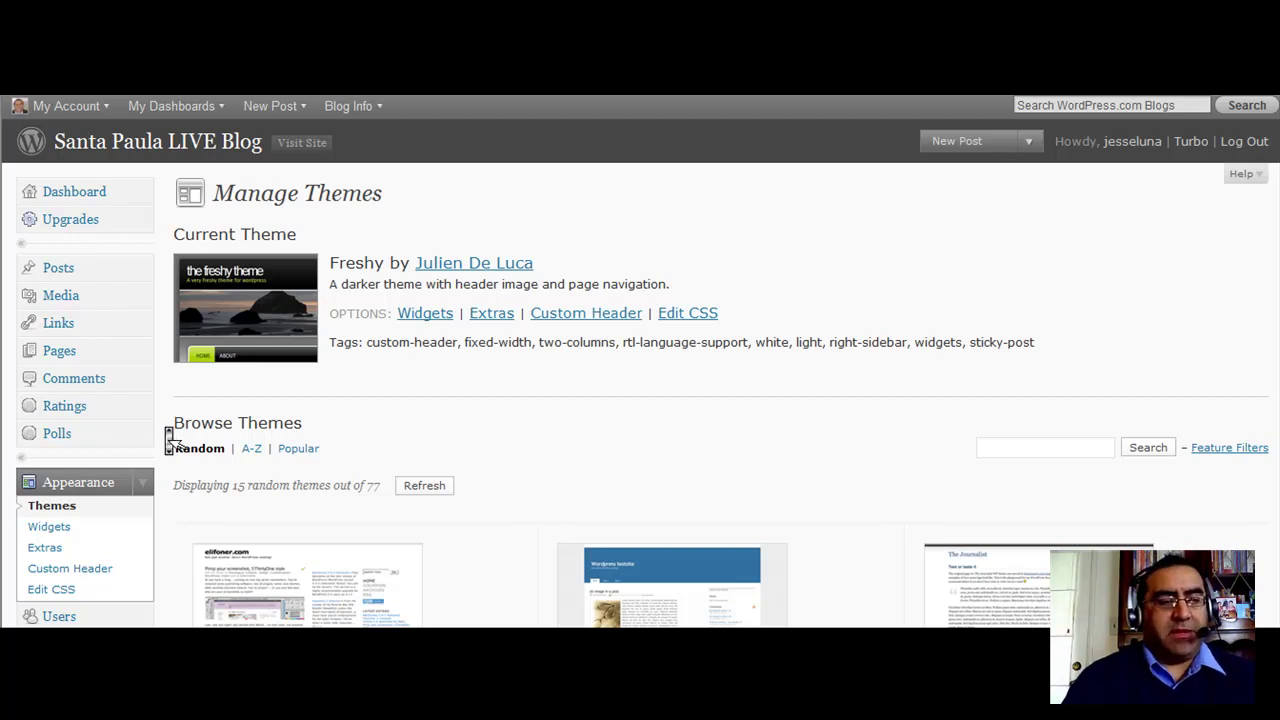
{"action": "scroll", "coordinate": [168, 436], "scroll_direction": "down", "scroll_amount": 3}
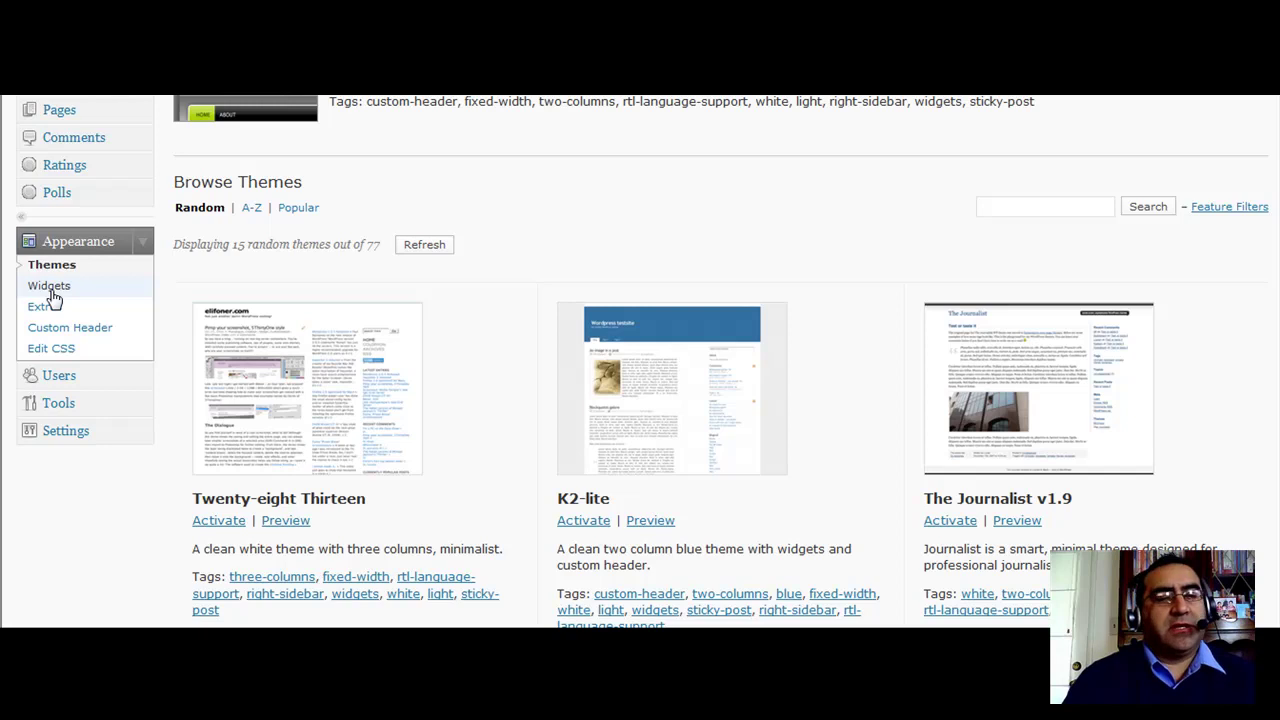
{"action": "left_click", "coordinate": [51, 290]}
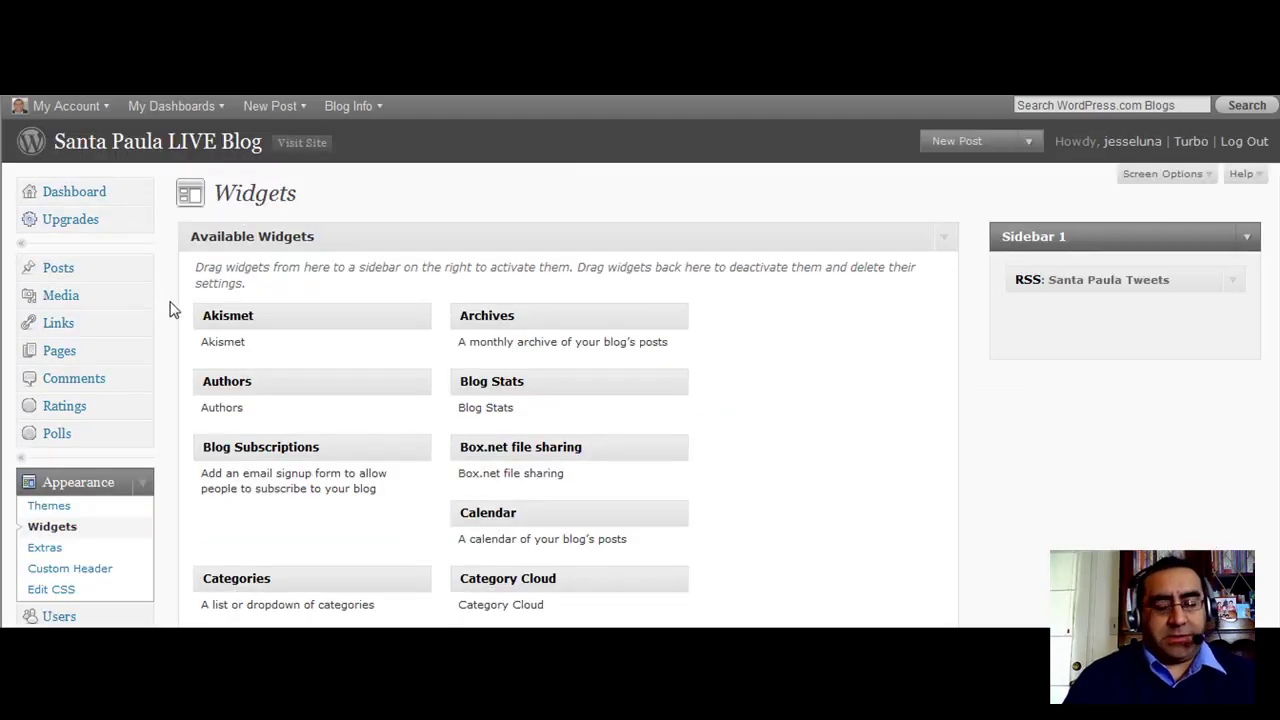
{"action": "scroll", "coordinate": [170, 310], "scroll_direction": "down", "scroll_amount": 3}
{"action": "scroll", "coordinate": [172, 312], "scroll_direction": "down", "scroll_amount": 2}
{"action": "scroll", "coordinate": [175, 315], "scroll_direction": "down", "scroll_amount": 4}
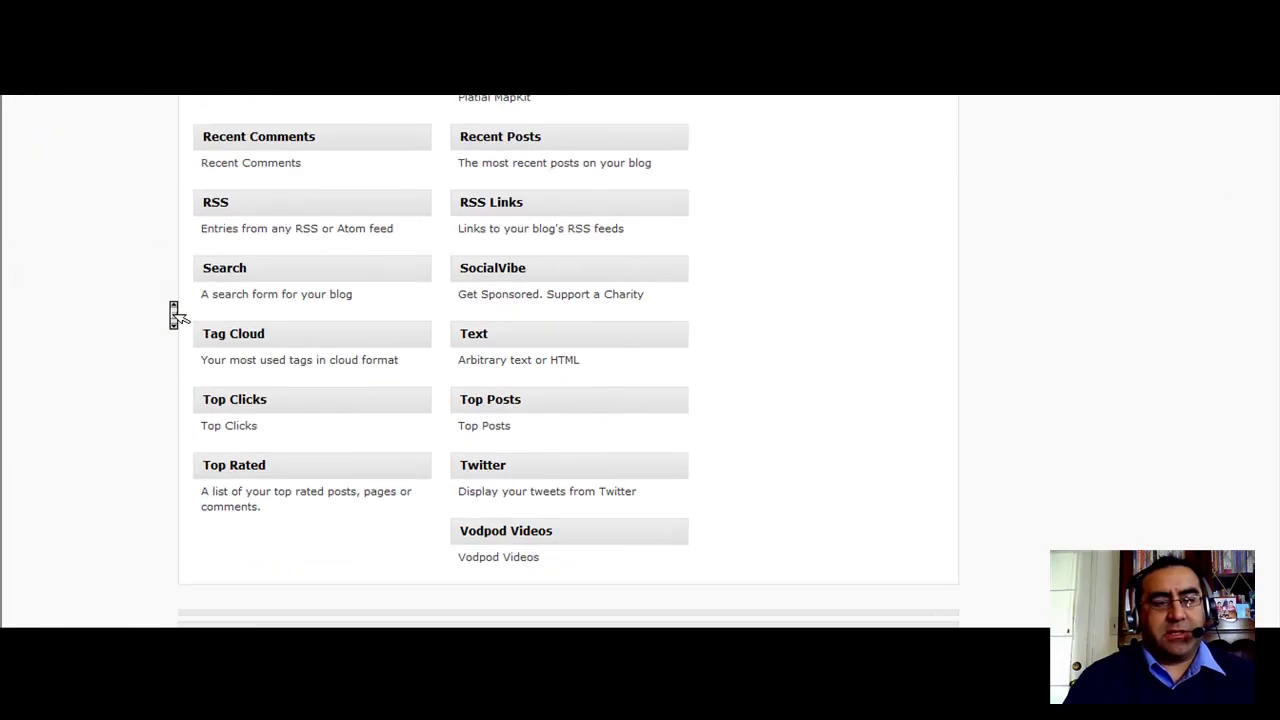
{"action": "scroll", "coordinate": [170, 310], "scroll_direction": "down", "scroll_amount": 3}
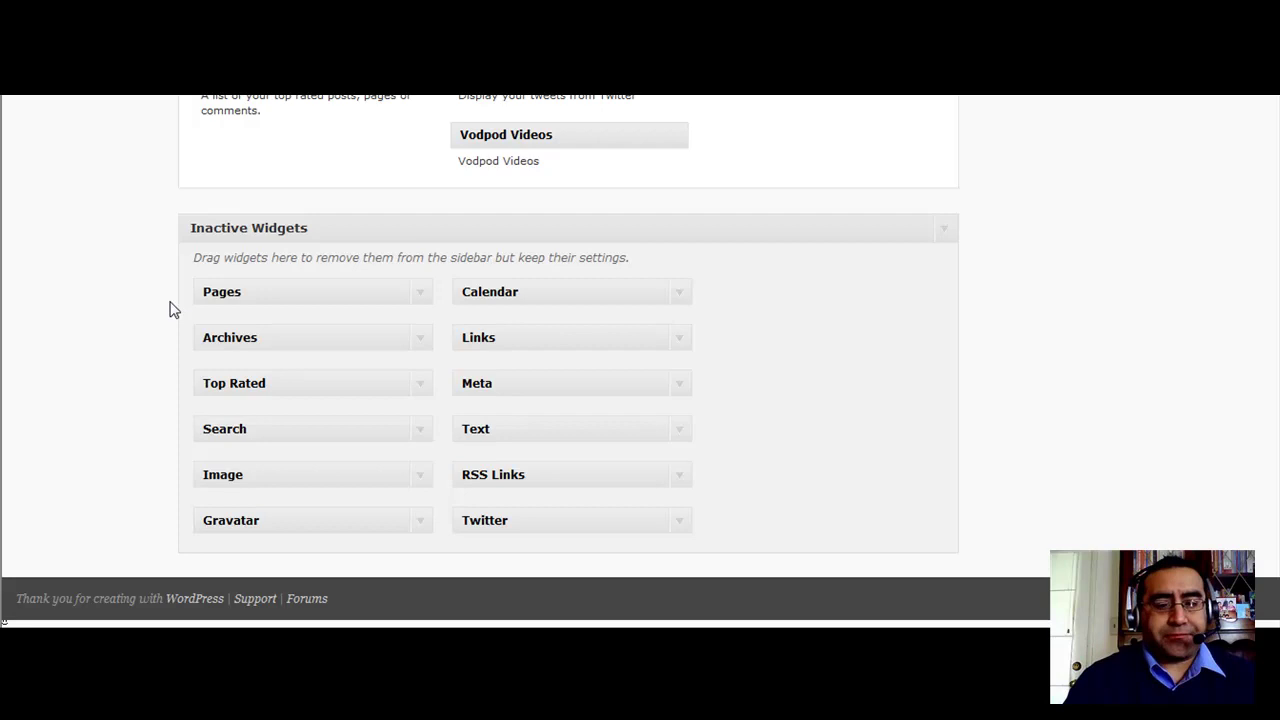
{"action": "scroll", "coordinate": [170, 310], "scroll_direction": "up", "scroll_amount": 1}
{"action": "scroll", "coordinate": [170, 310], "scroll_direction": "up", "scroll_amount": 3}
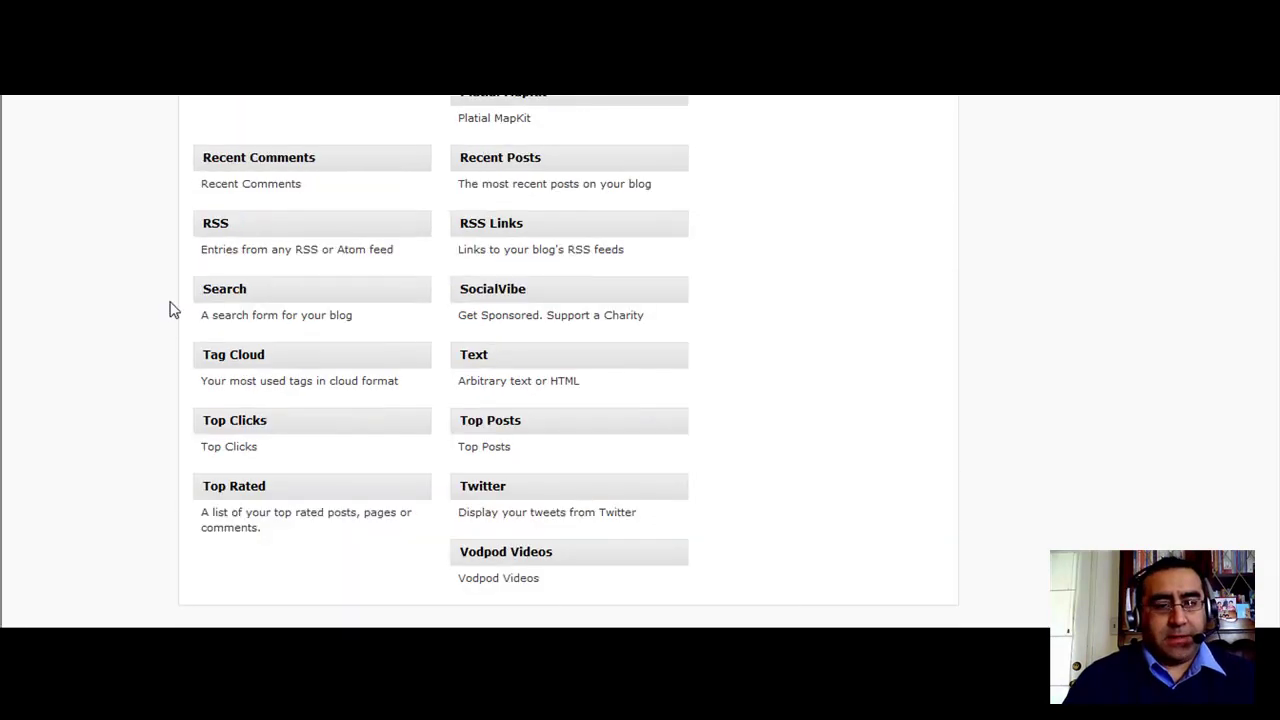
{"action": "scroll", "coordinate": [172, 312], "scroll_direction": "up", "scroll_amount": 1}
{"action": "scroll", "coordinate": [175, 315], "scroll_direction": "up", "scroll_amount": 5}
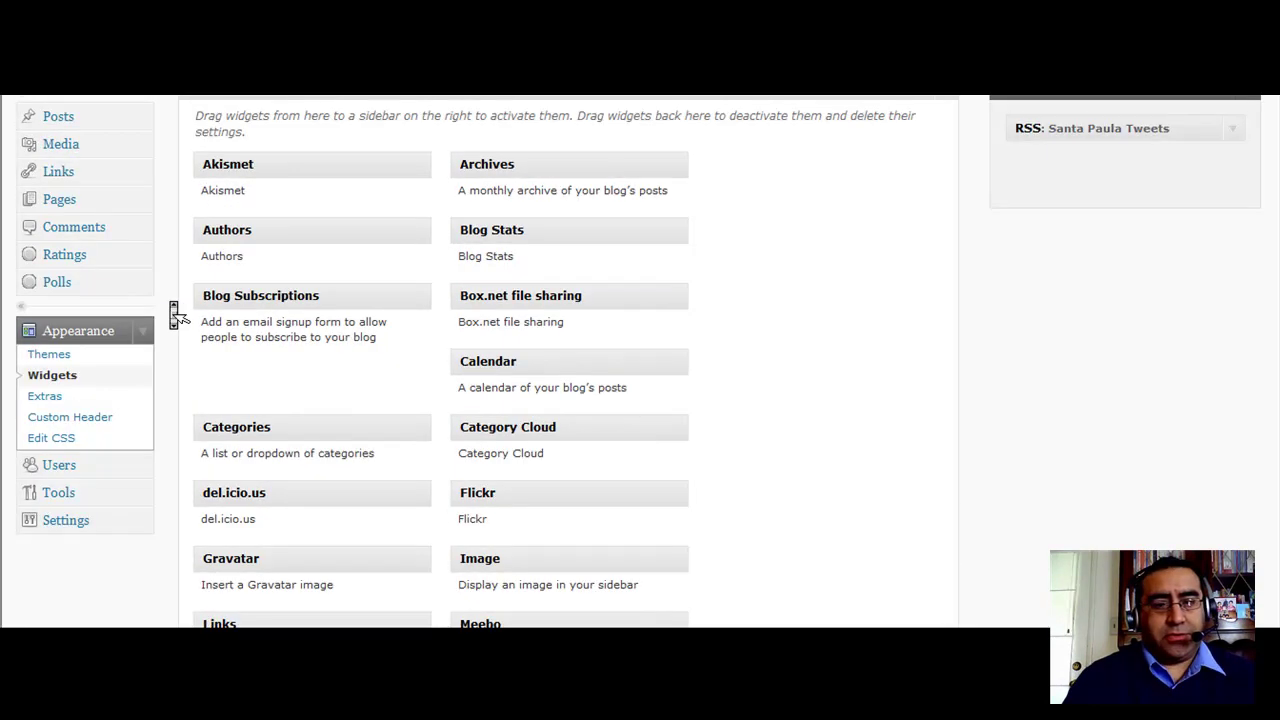
{"action": "scroll", "coordinate": [175, 315], "scroll_direction": "down", "scroll_amount": 1}
{"action": "scroll", "coordinate": [175, 315], "scroll_direction": "up", "scroll_amount": 1}
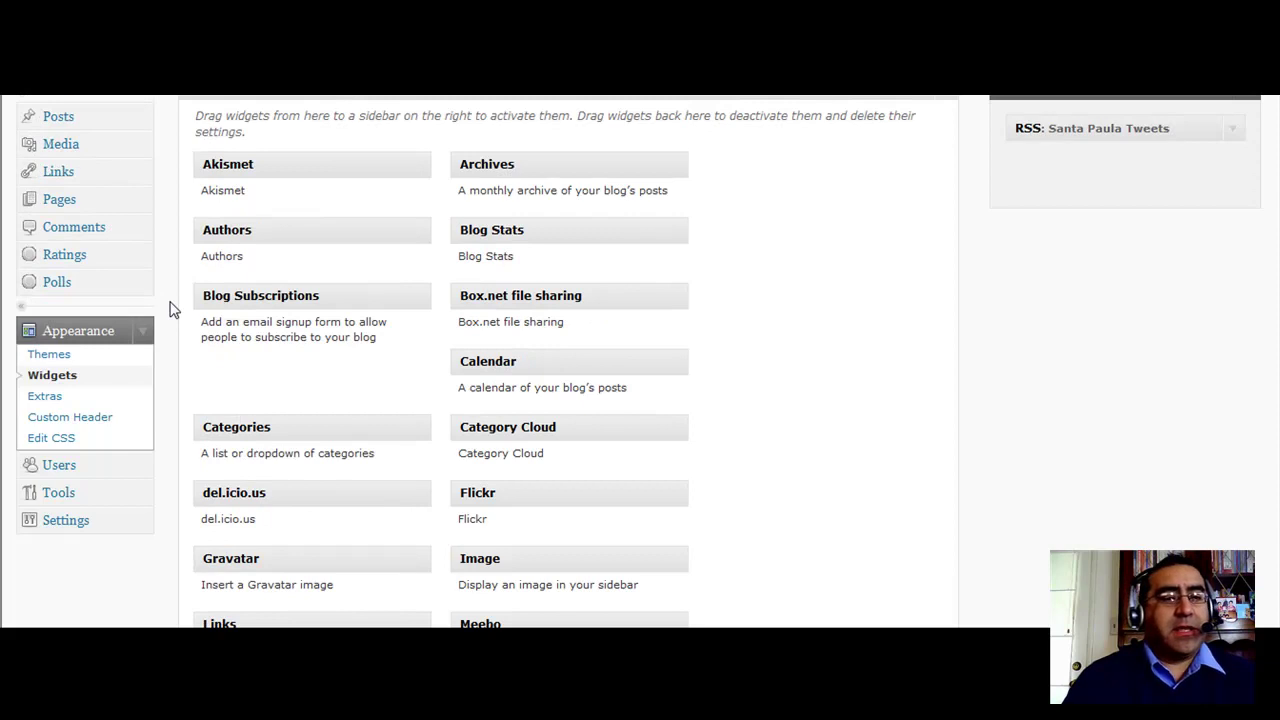
{"action": "scroll", "coordinate": [170, 310], "scroll_direction": "up", "scroll_amount": 1}
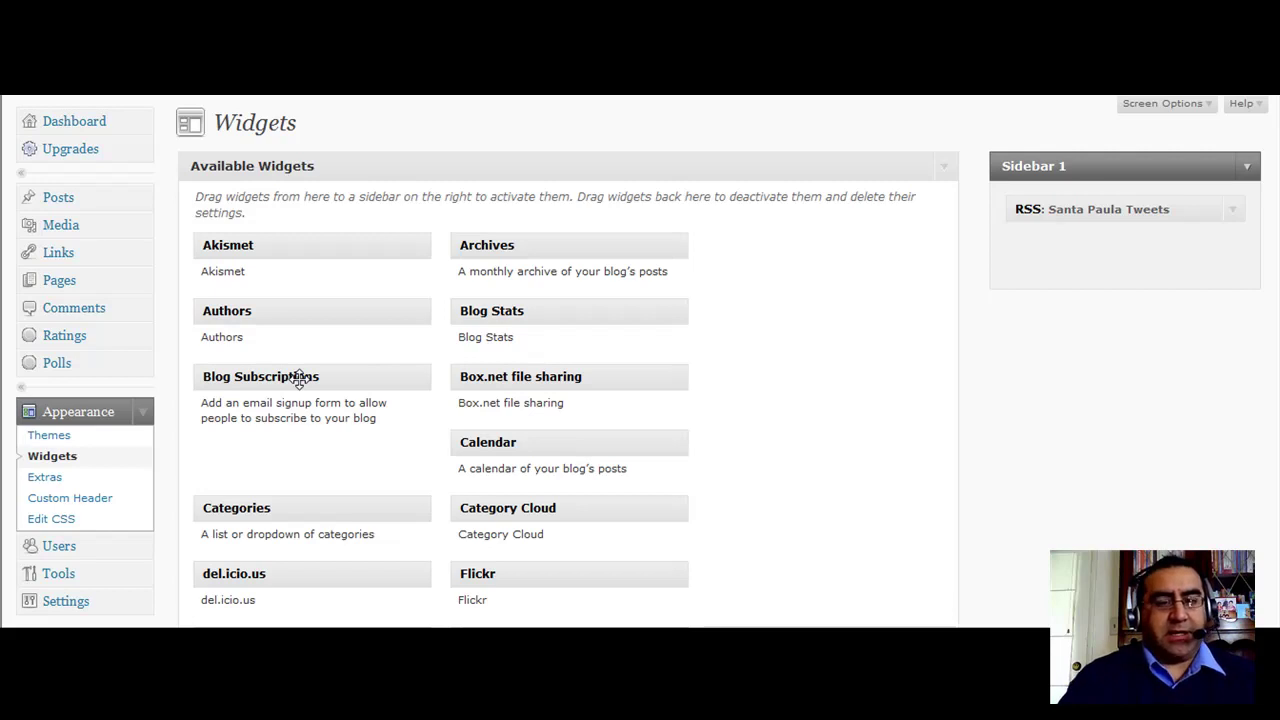
Add a Blog Subscriptions widget titled 'Email Subscription' to Sidebar 1 below the RSS widget, and save it.
{"action": "left_click_drag", "start_coordinate": [300, 380], "coordinate": [1105, 254]}
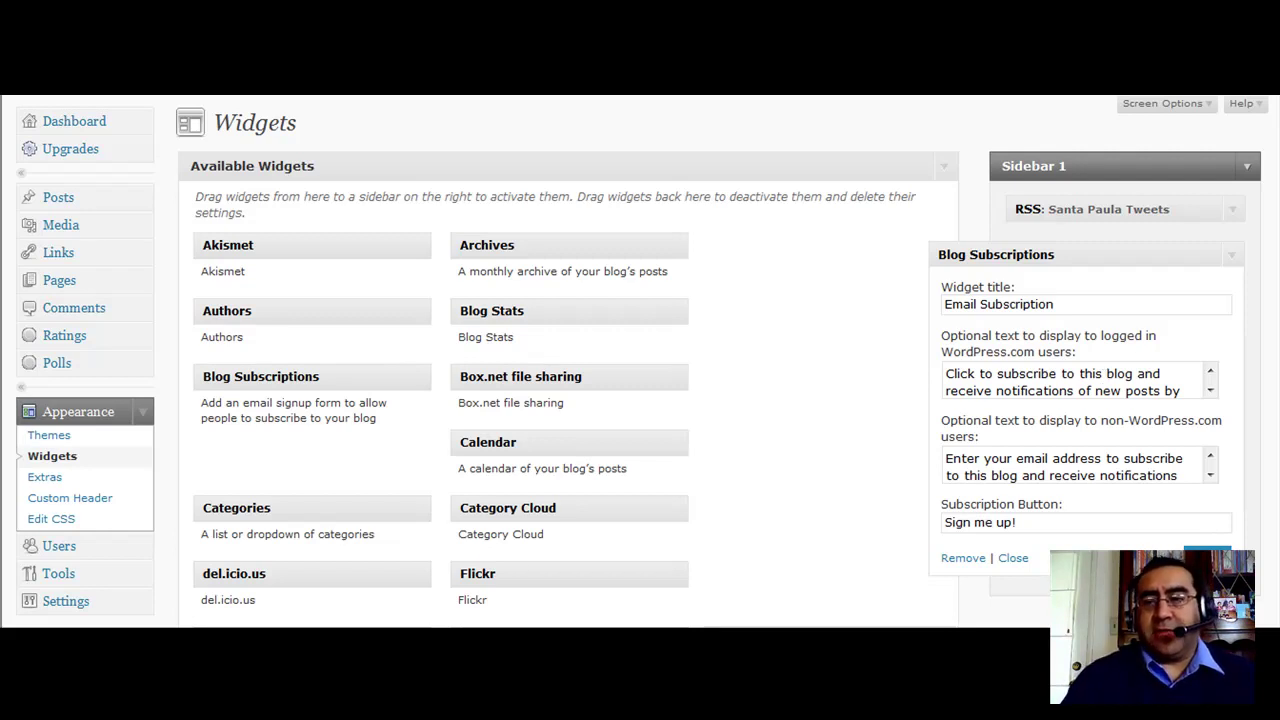
{"action": "scroll", "coordinate": [640, 360], "scroll_direction": "down", "scroll_amount": 2}
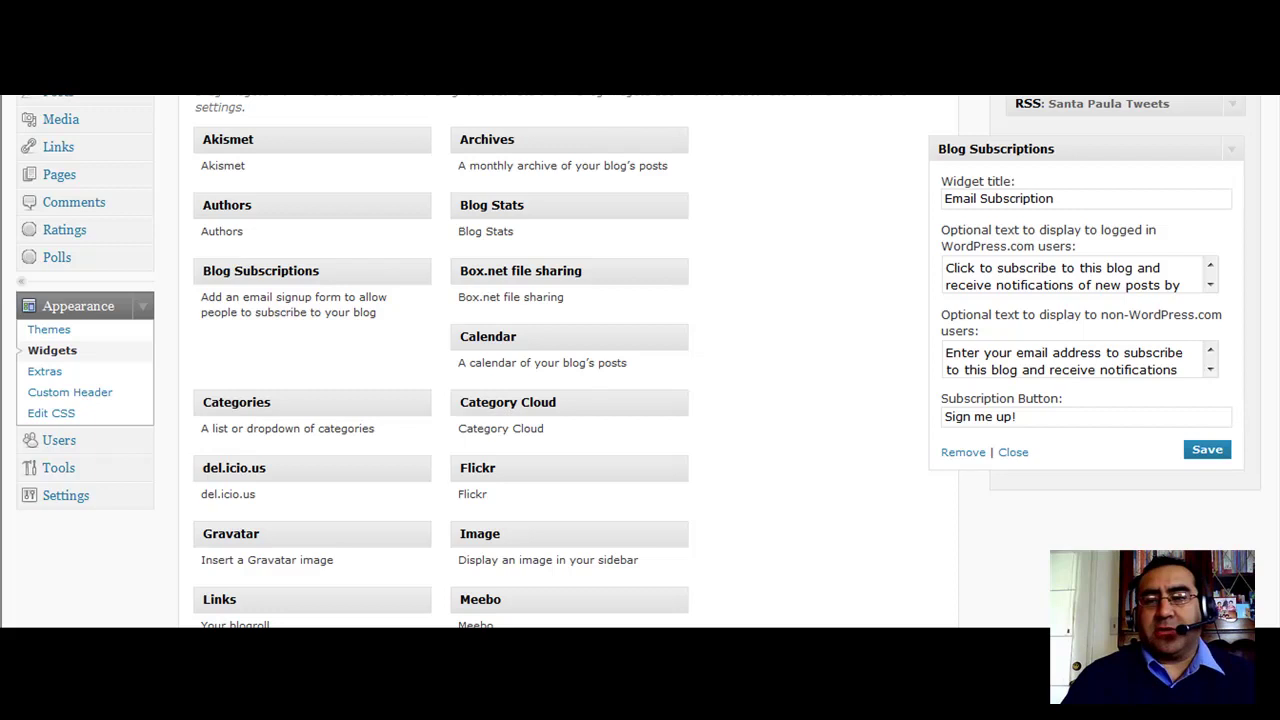
{"action": "scroll", "coordinate": [640, 360], "scroll_direction": "up", "scroll_amount": 1}
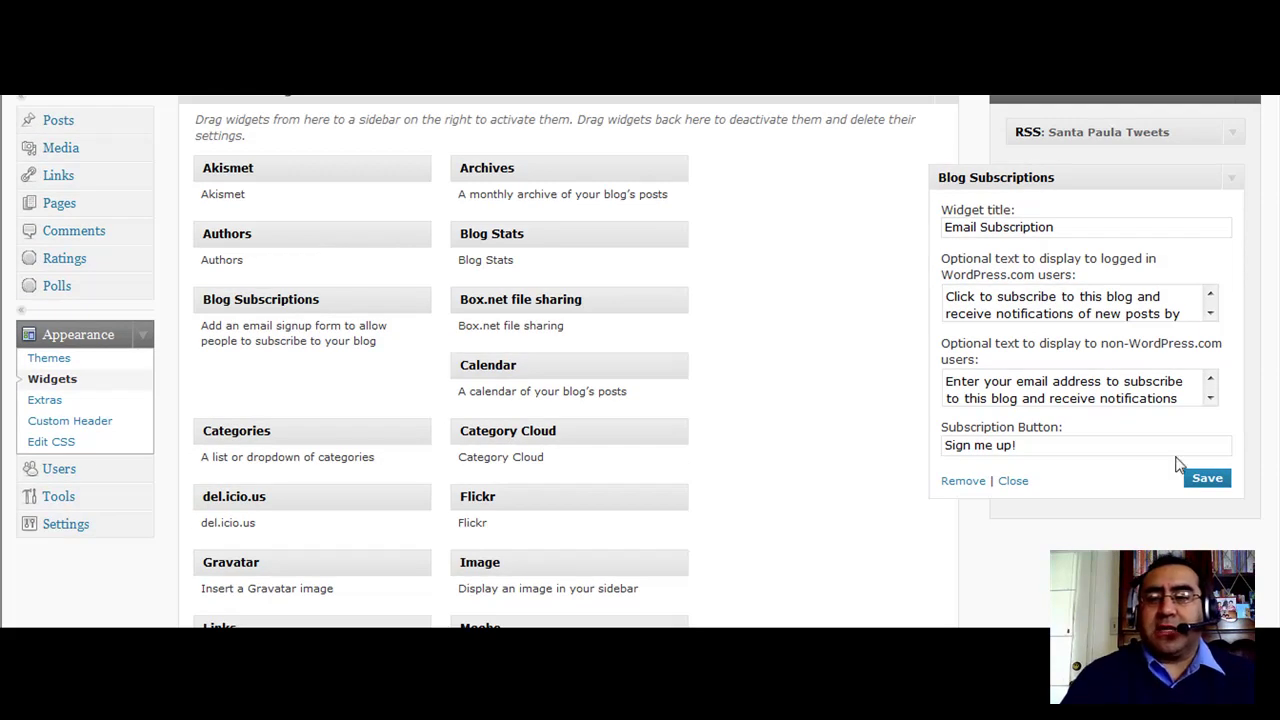
{"action": "left_click", "coordinate": [1205, 481]}
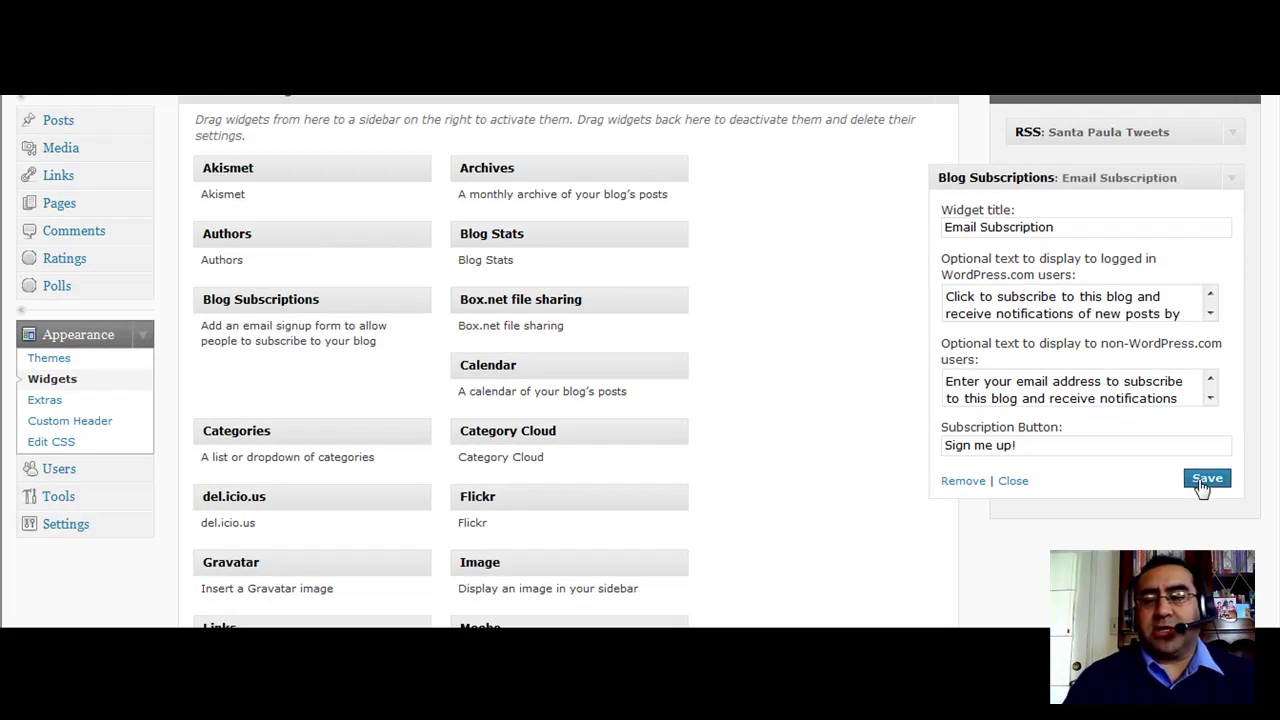
{"action": "left_click", "coordinate": [1013, 482]}
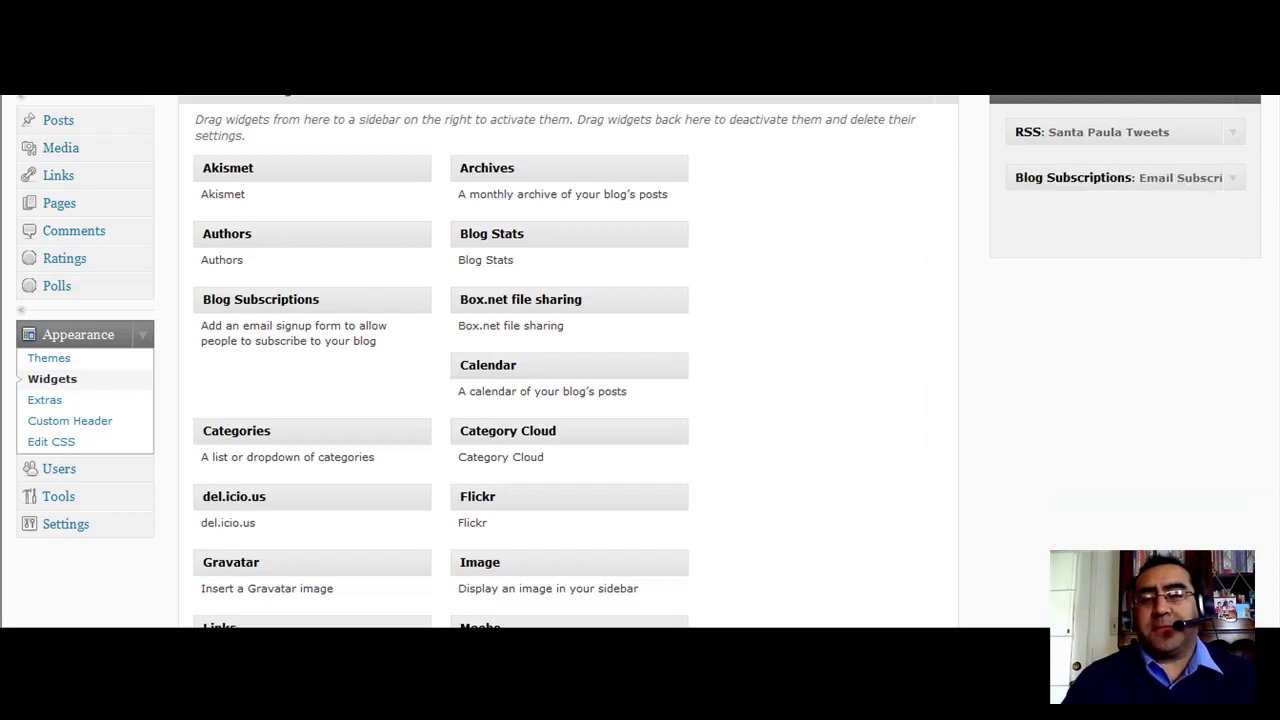
View the live blog, find the Email Subscription widget below the tweets feed, then return to the top.
{"action": "scroll", "coordinate": [640, 360], "scroll_direction": "up", "scroll_amount": 3}
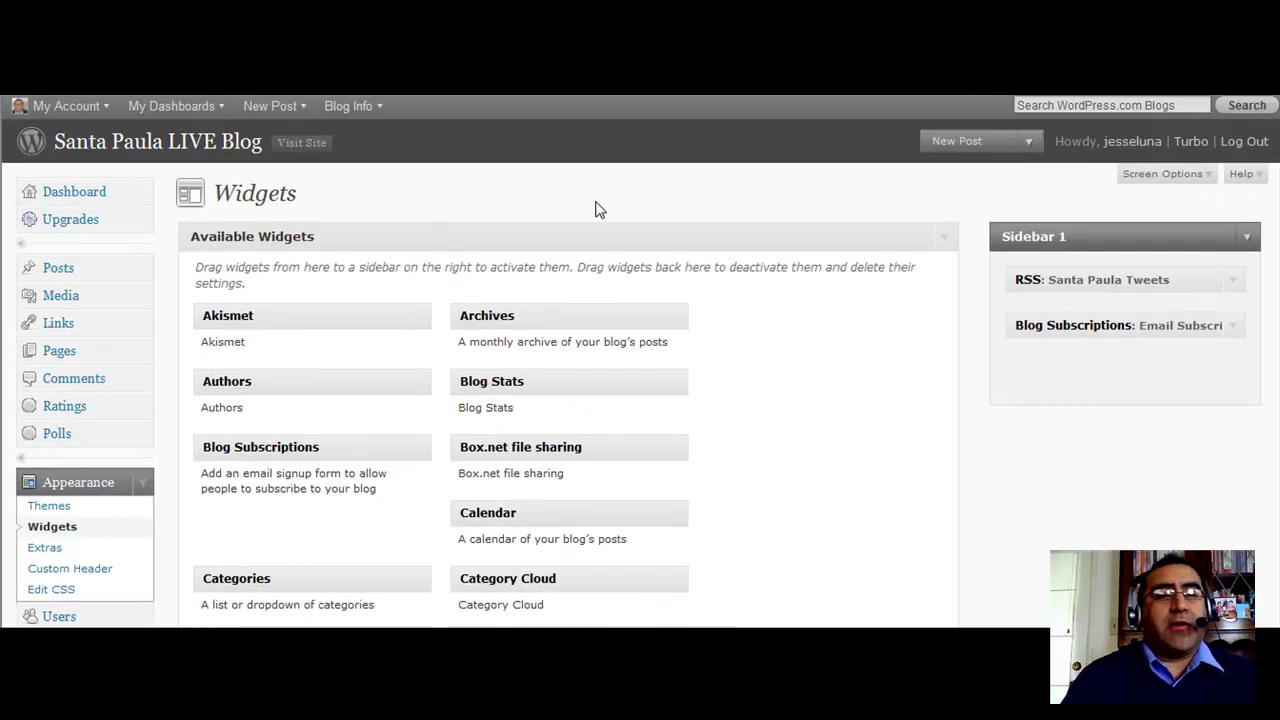
{"action": "left_click", "coordinate": [296, 148]}
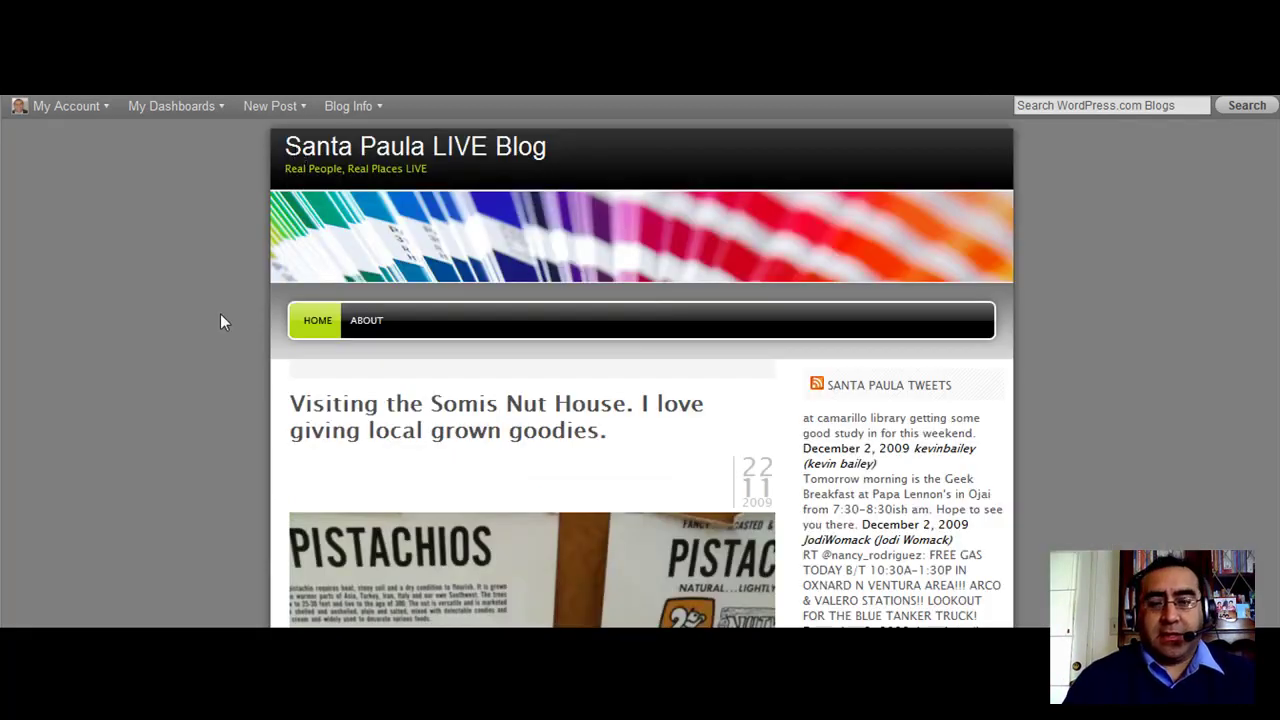
{"action": "scroll", "coordinate": [222, 322], "scroll_direction": "down", "scroll_amount": 1}
{"action": "scroll", "coordinate": [222, 322], "scroll_direction": "down", "scroll_amount": 4}
{"action": "scroll", "coordinate": [222, 322], "scroll_direction": "down", "scroll_amount": 2}
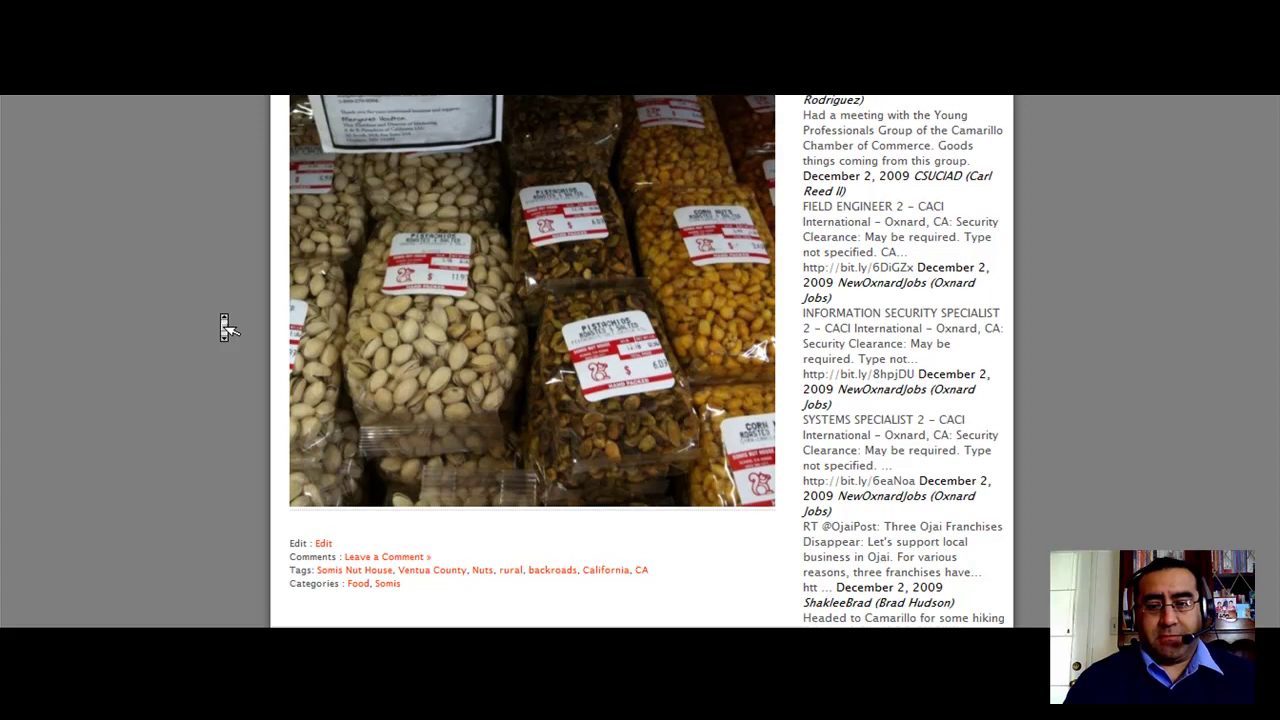
{"action": "scroll", "coordinate": [222, 322], "scroll_direction": "down", "scroll_amount": 1}
{"action": "scroll", "coordinate": [222, 322], "scroll_direction": "down", "scroll_amount": 2}
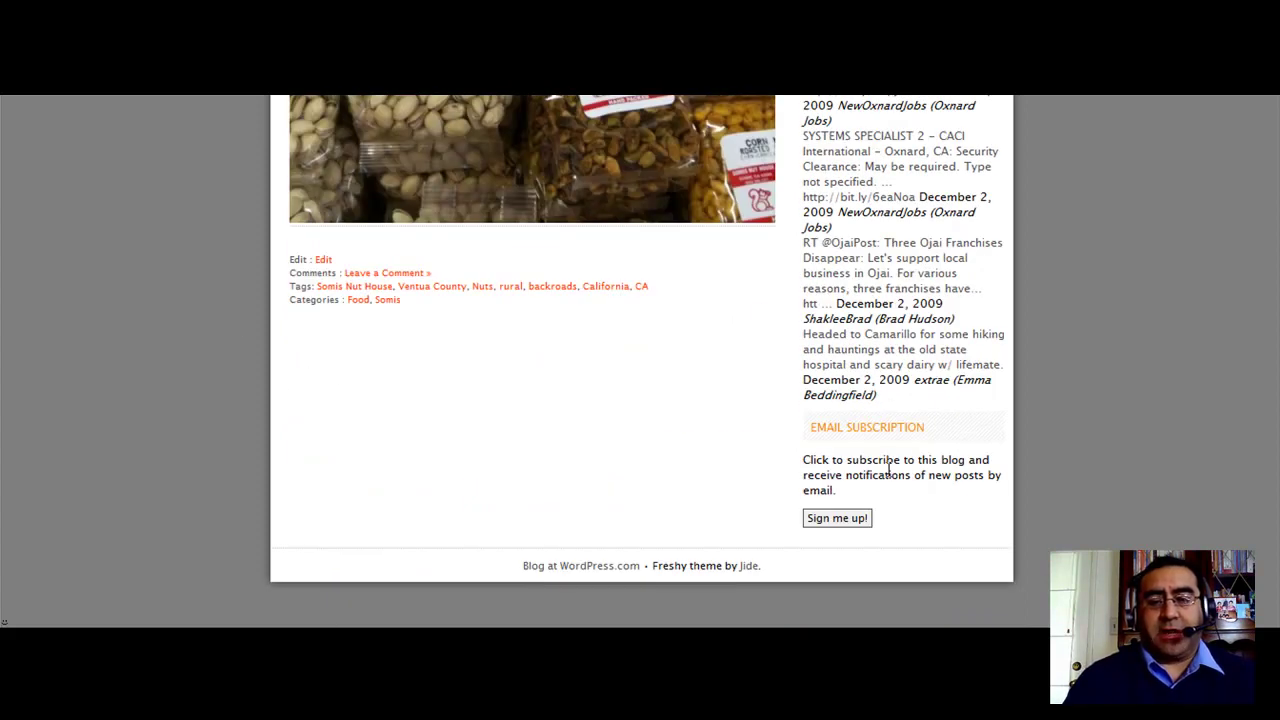
{"action": "key", "text": "Home"}
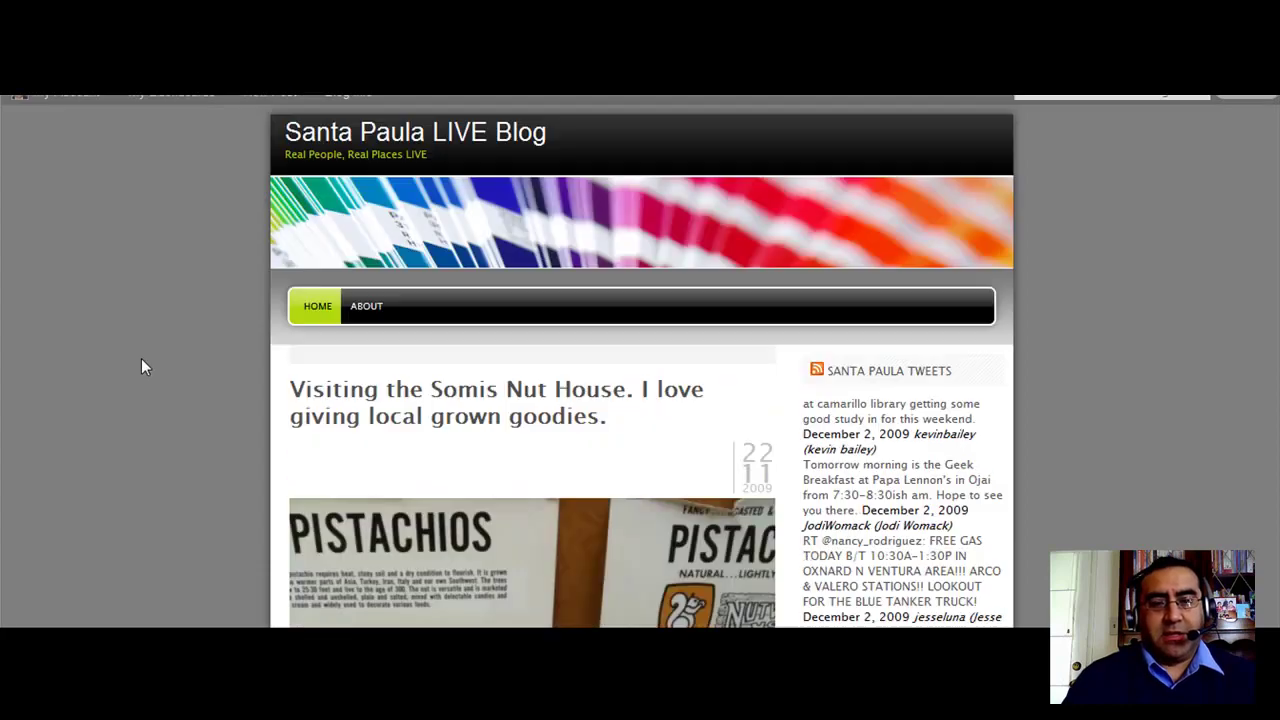
{"action": "mouse_move", "coordinate": [171, 106]}
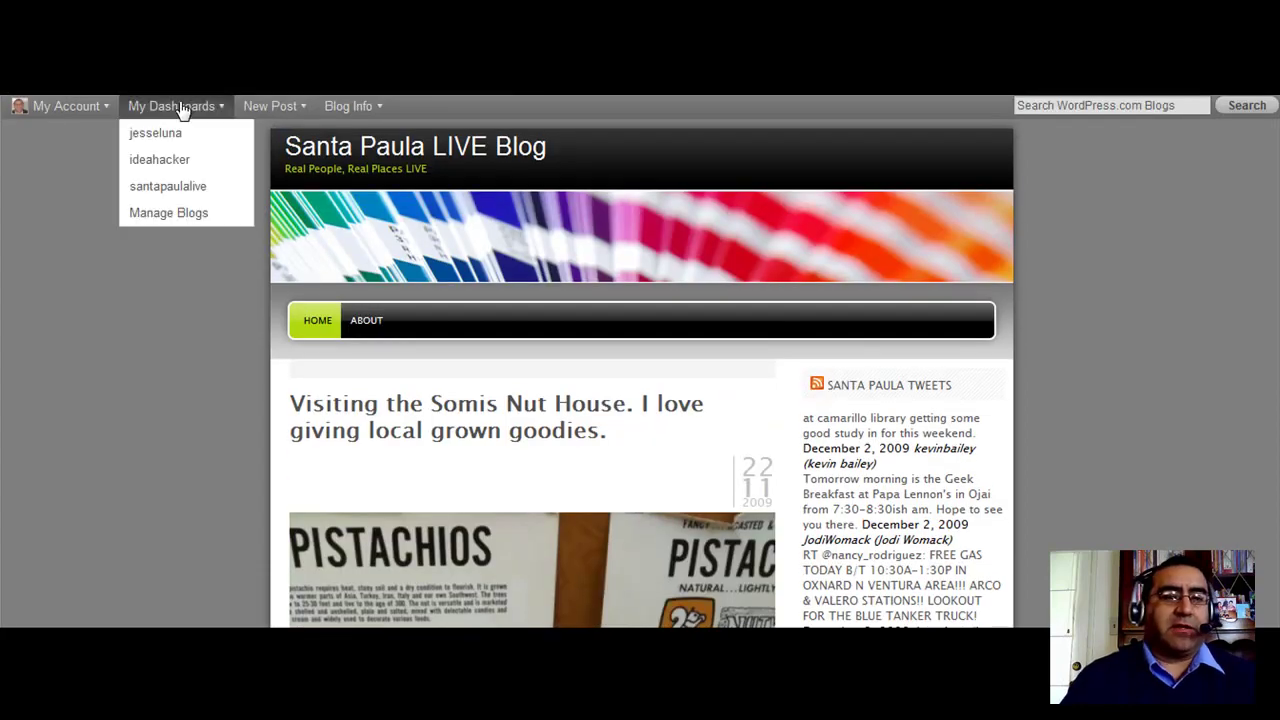
Return to the santapaulalive dashboard and open its Appearance settings.
{"action": "left_click", "coordinate": [148, 190]}
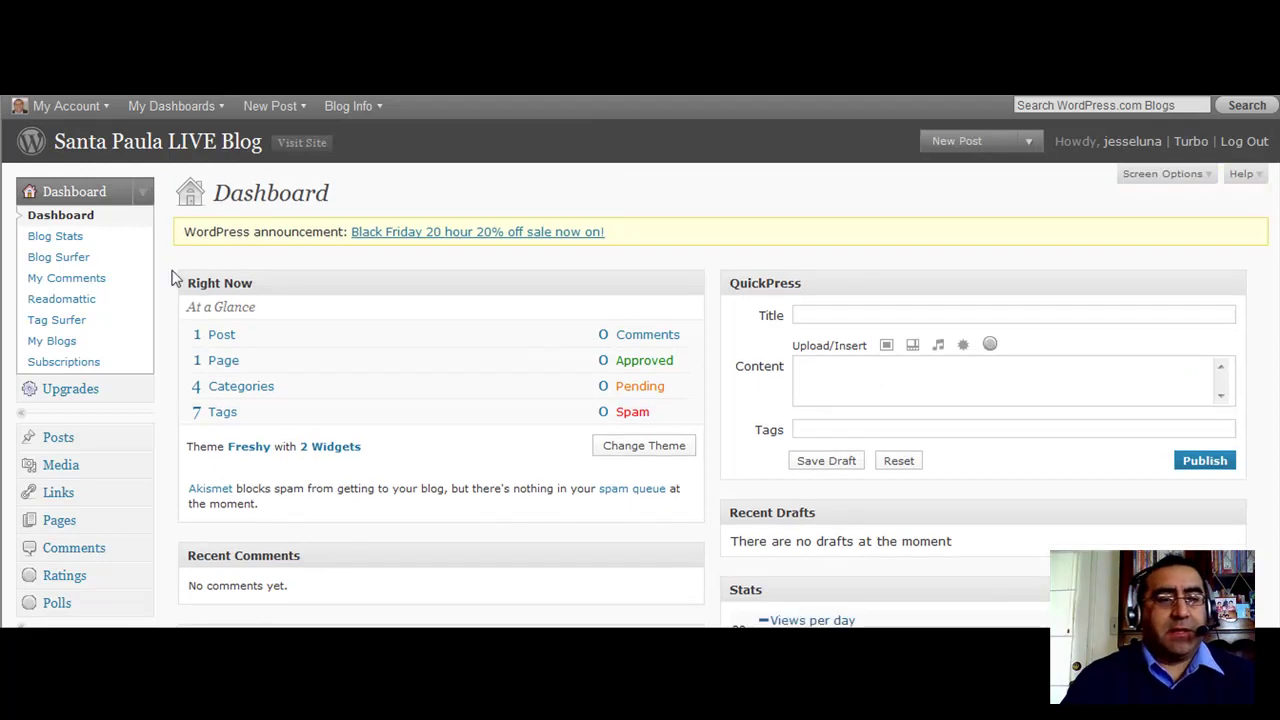
{"action": "scroll", "coordinate": [174, 308], "scroll_direction": "down", "scroll_amount": 3}
{"action": "scroll", "coordinate": [171, 302], "scroll_direction": "down", "scroll_amount": 3}
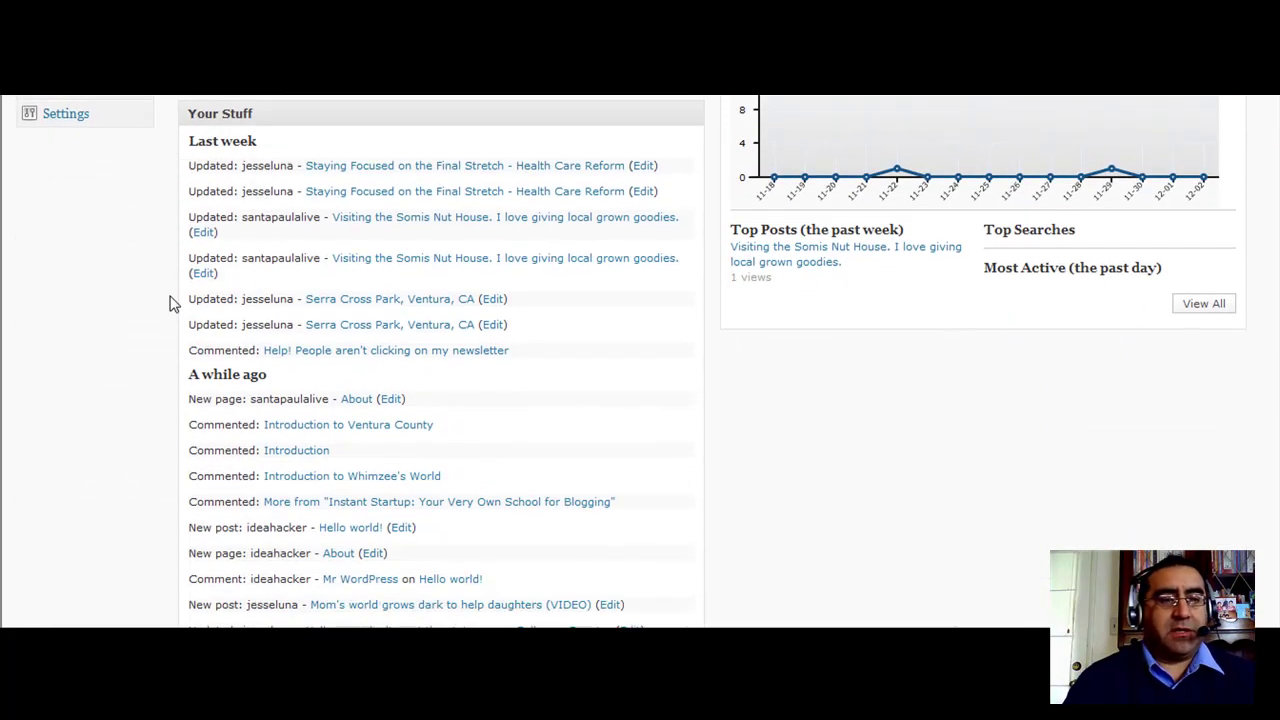
{"action": "scroll", "coordinate": [155, 268], "scroll_direction": "up", "scroll_amount": 3}
{"action": "scroll", "coordinate": [157, 266], "scroll_direction": "up", "scroll_amount": 3}
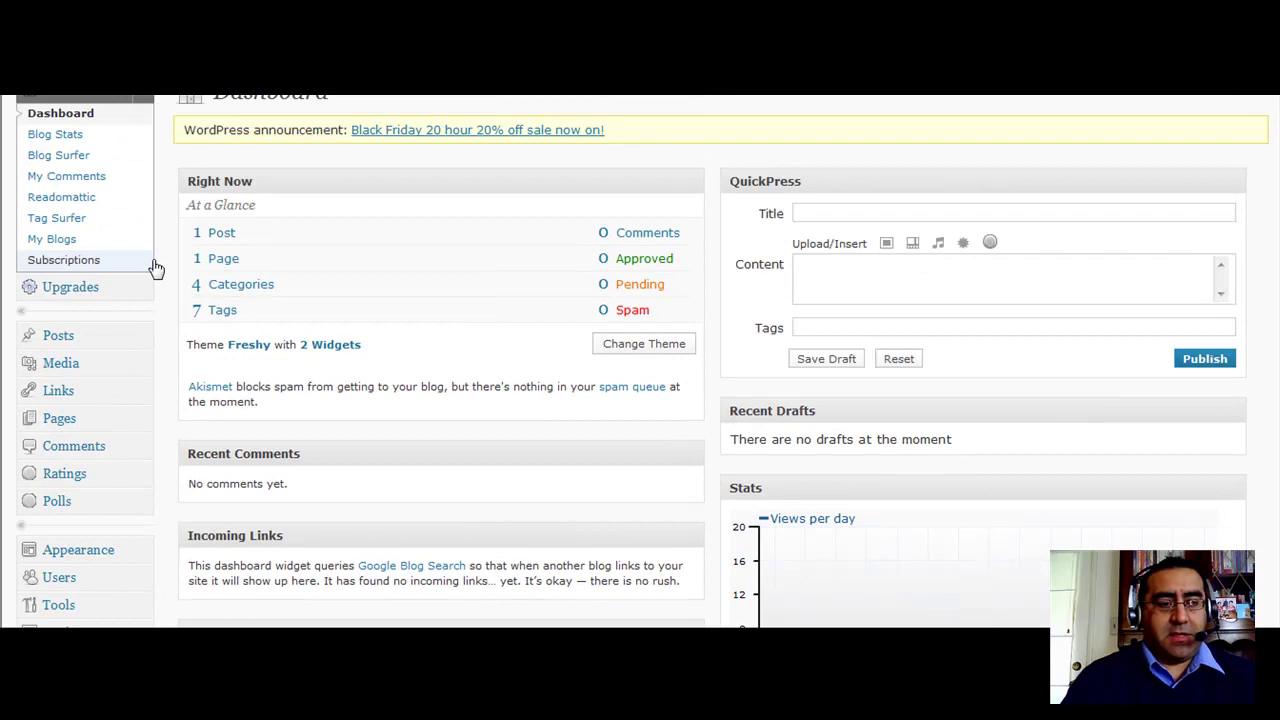
{"action": "left_click", "coordinate": [77, 560]}
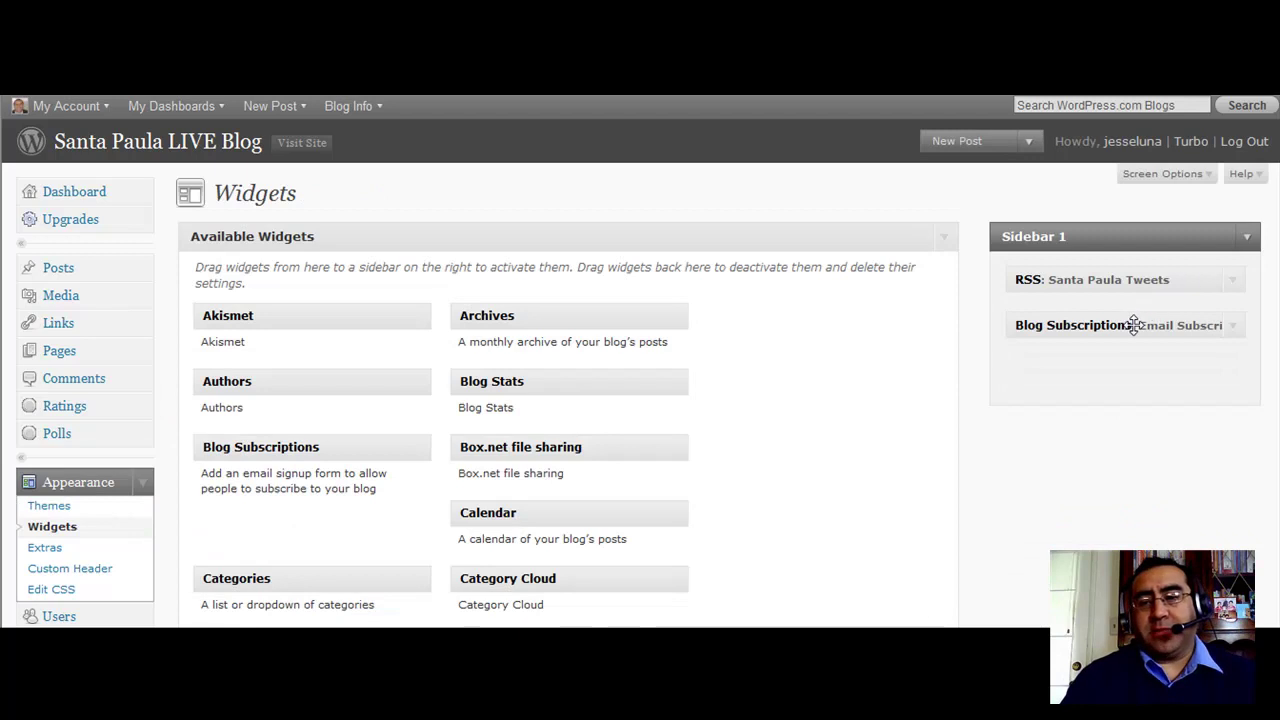
Drag the Email Subscription widget above the Santa Paula Tweets RSS widget in Sidebar 1.
{"action": "left_click_drag", "start_coordinate": [1131, 323], "coordinate": [1129, 275]}
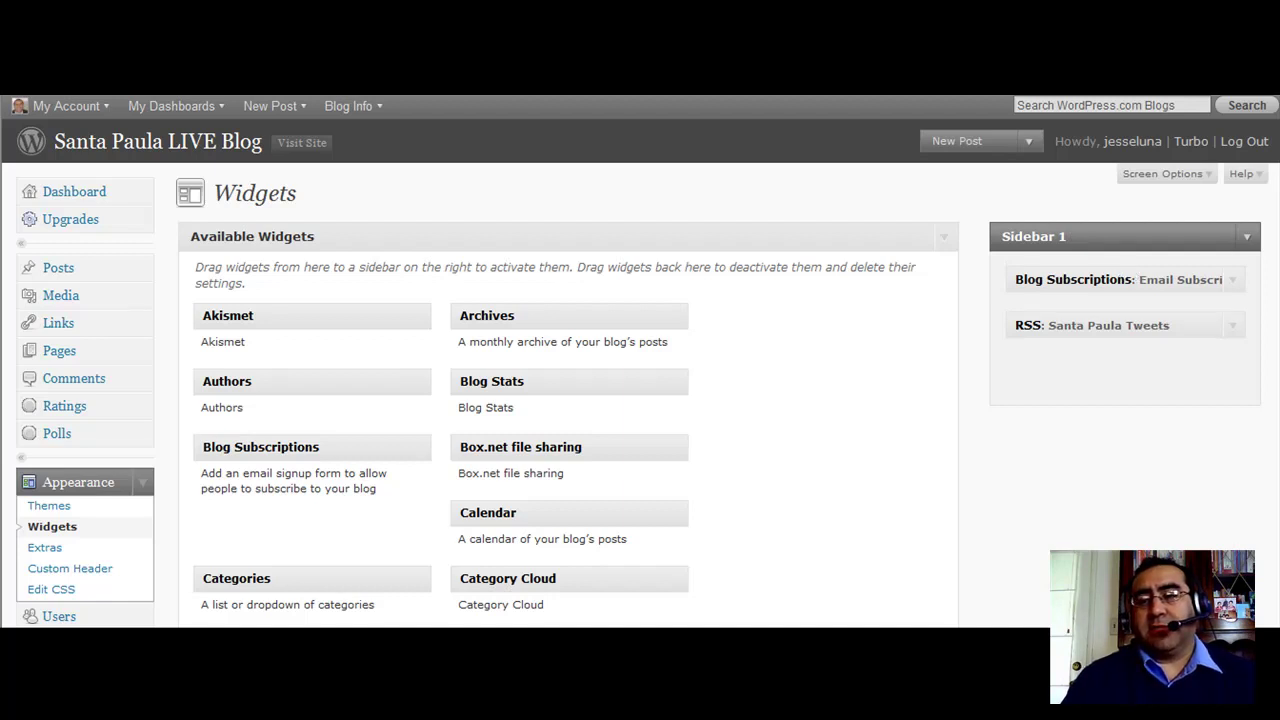
{"action": "scroll", "coordinate": [491, 241], "scroll_direction": "down", "scroll_amount": 2}
{"action": "scroll", "coordinate": [491, 241], "scroll_direction": "up", "scroll_amount": 2}
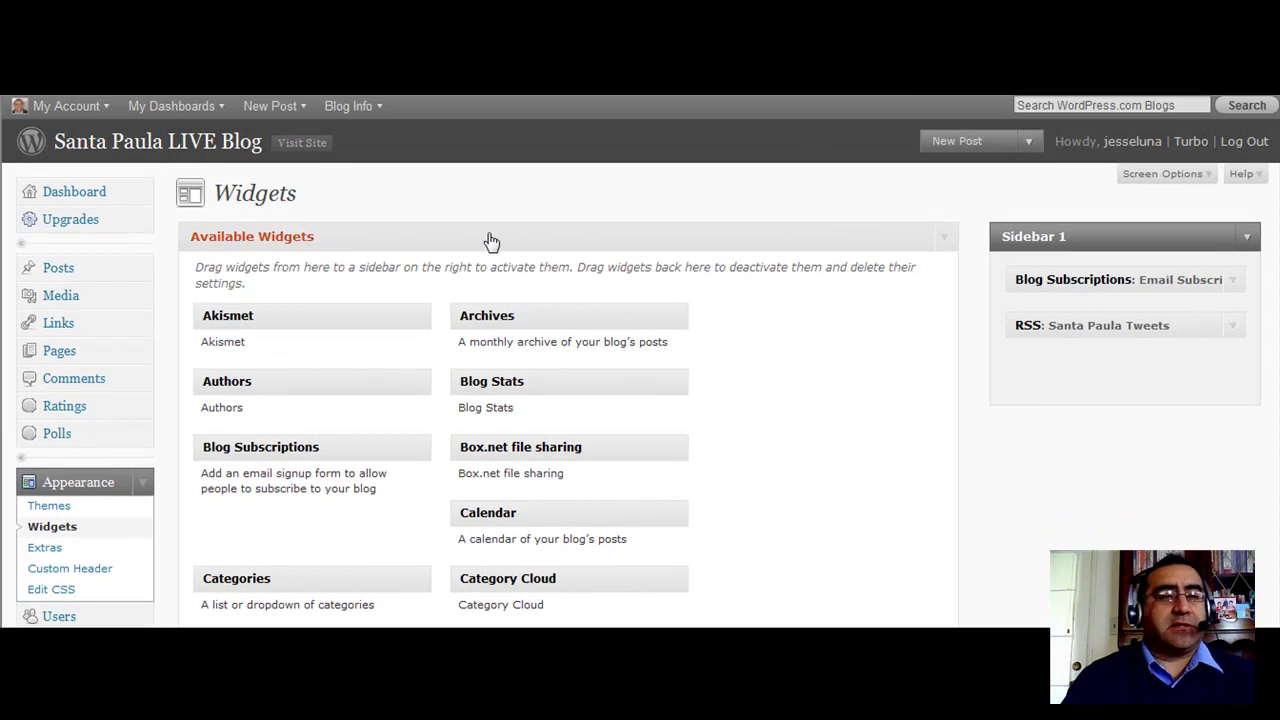
Visit the live blog to confirm the signup form now sits above the tweets.
{"action": "left_click", "coordinate": [294, 150]}
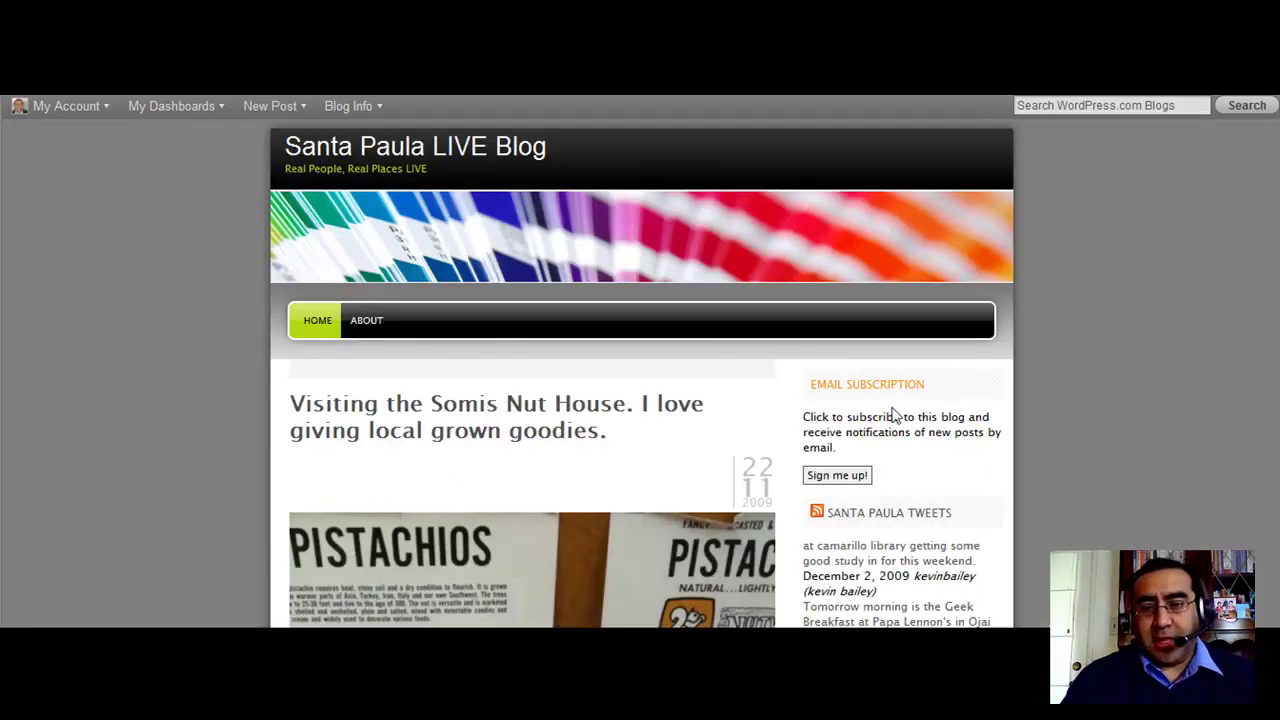